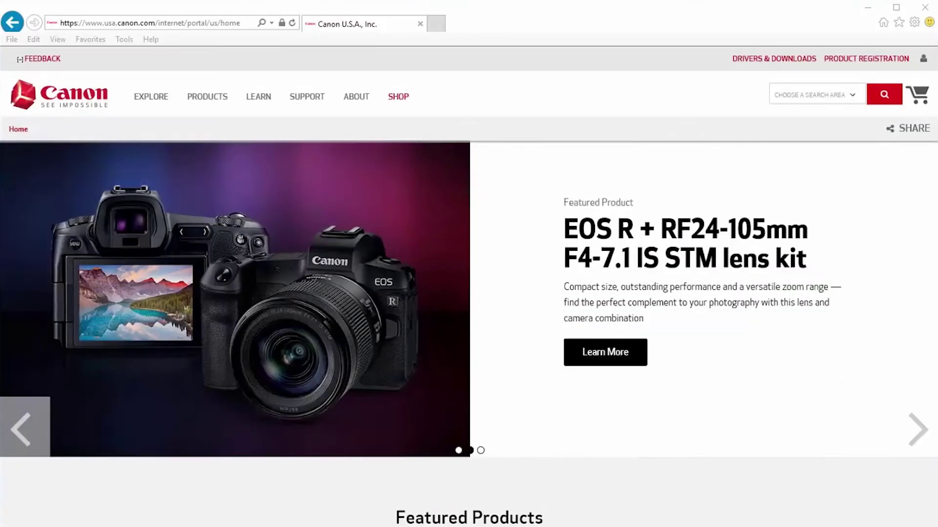
Go to usa.canon.com/support in the browser.
left_click(216, 23)
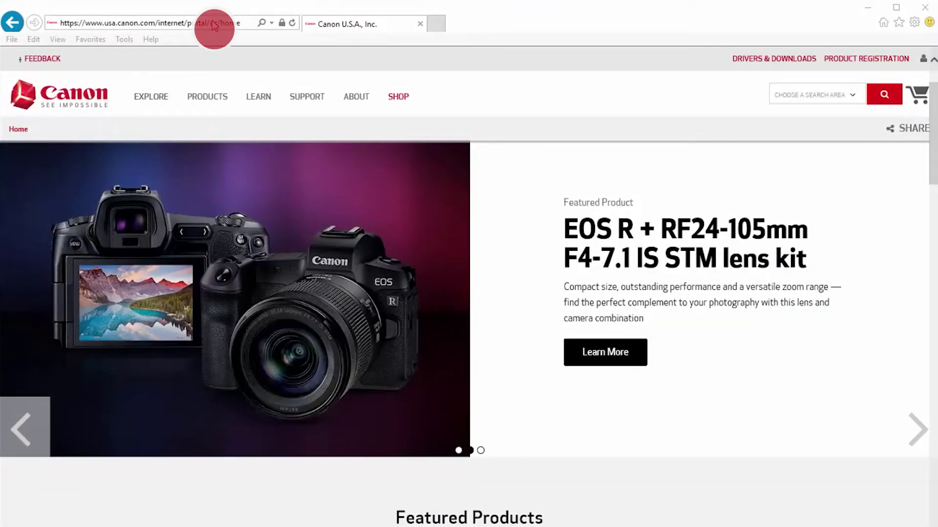
type("usa.c")
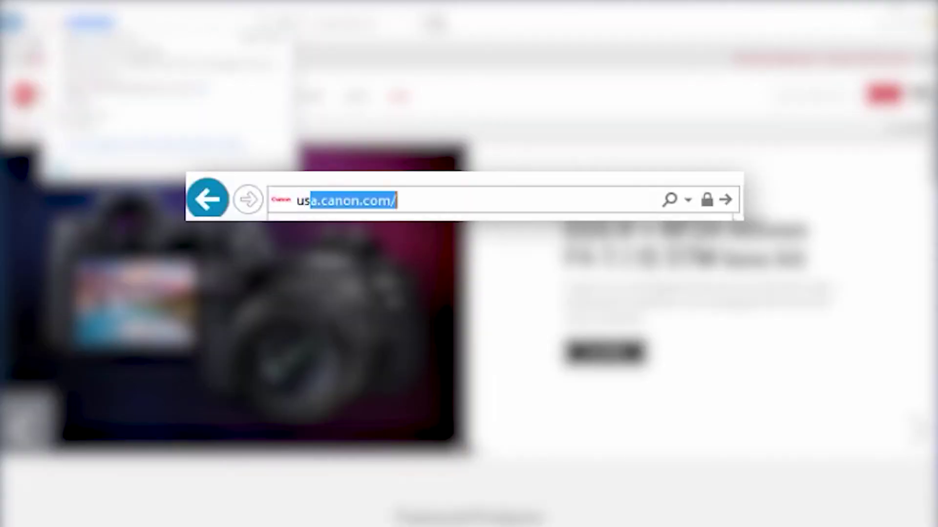
type("anon.co")
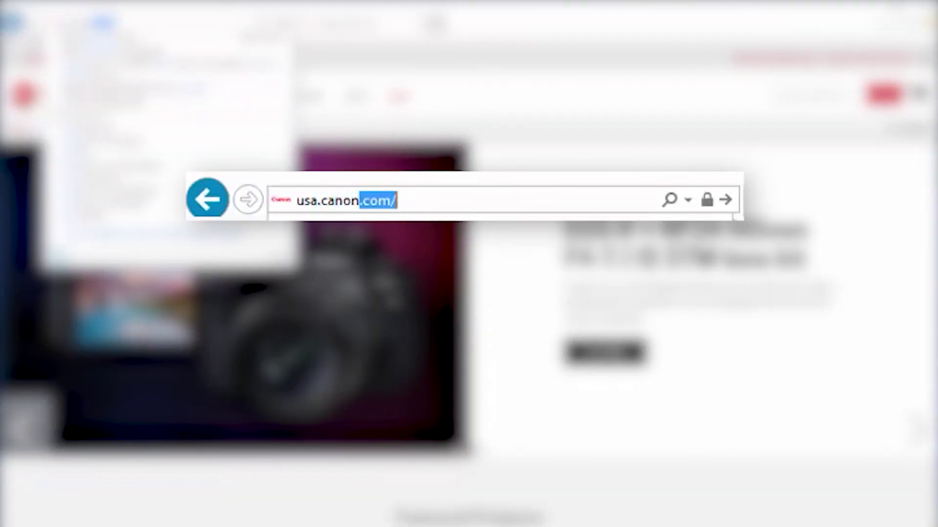
type("m/su")
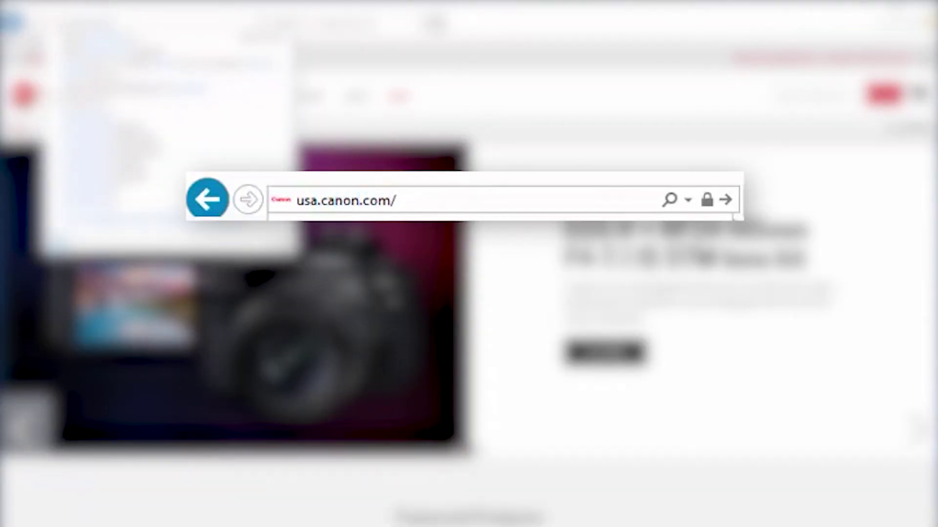
type("pport")
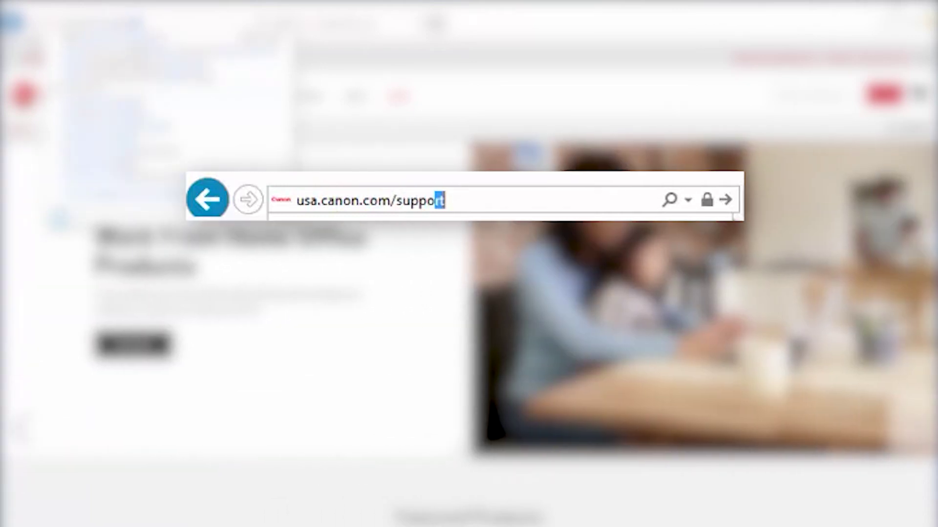
key("Return")
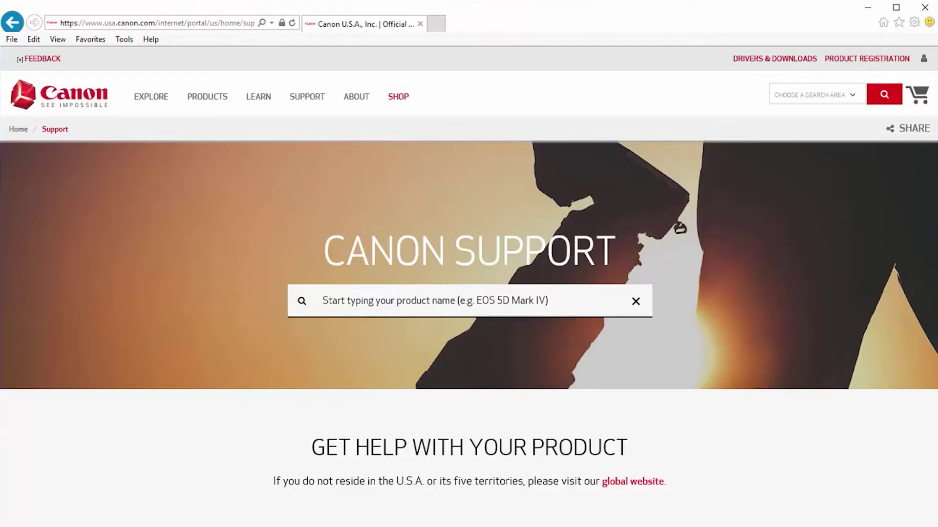
Search Canon Support for EOS Rebel SL3 and open its drivers and downloads section.
left_click(465, 301)
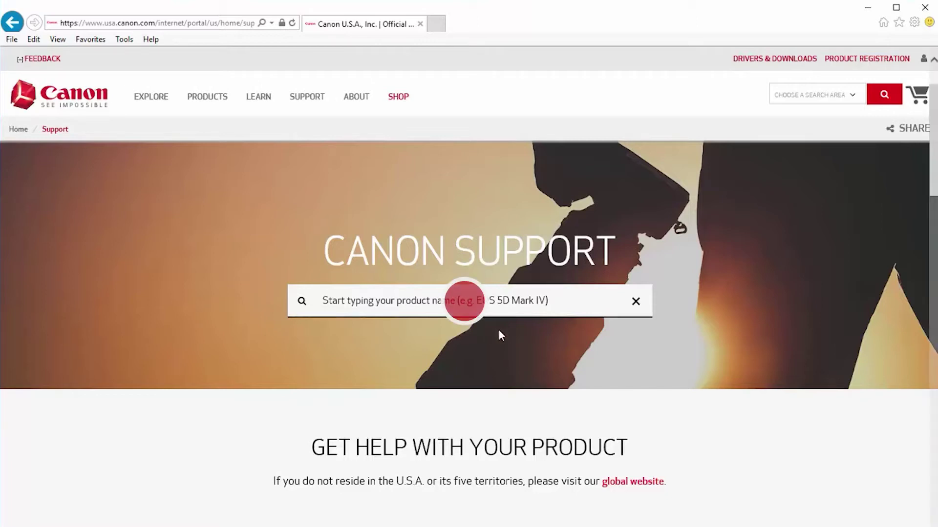
type("EOS")
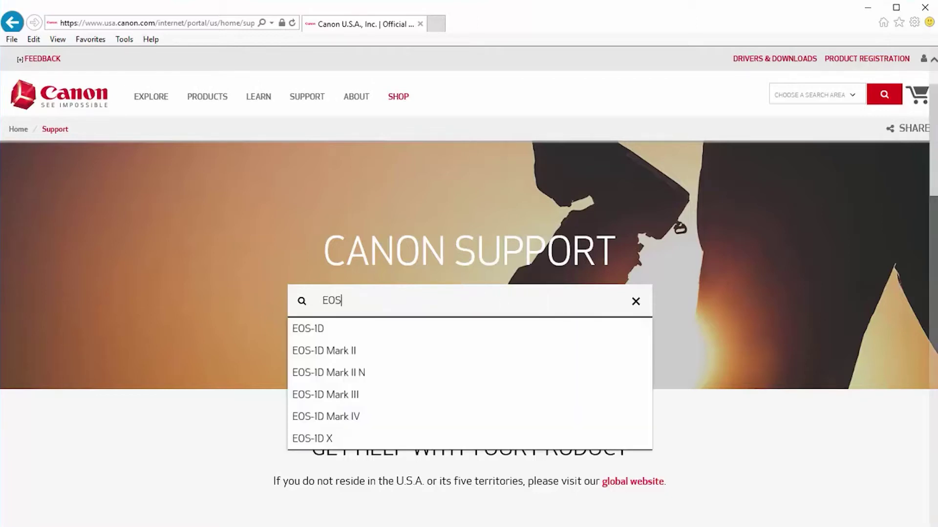
type(" Rebel SL3")
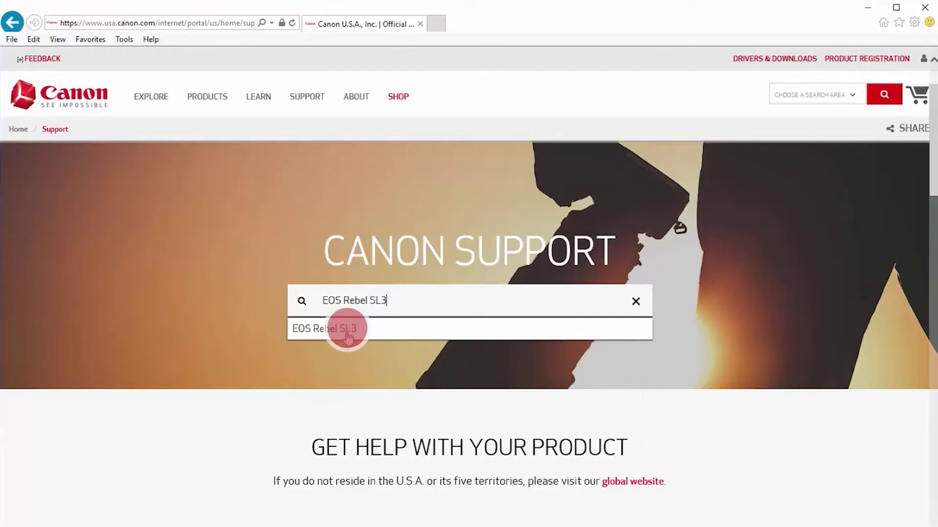
left_click(345, 326)
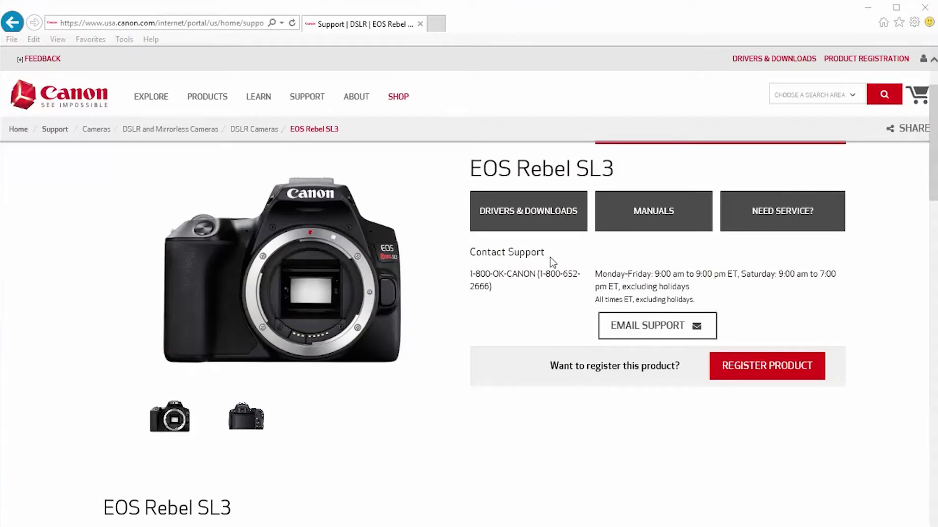
left_click(539, 218)
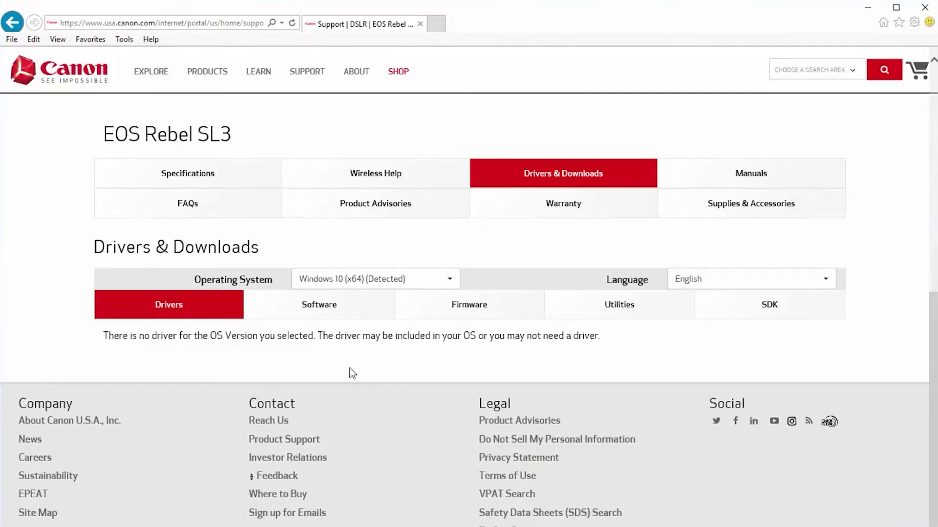
List the SL3 software downloads and expand EOS Utility 3.12.10 for Windows.
left_click(331, 309)
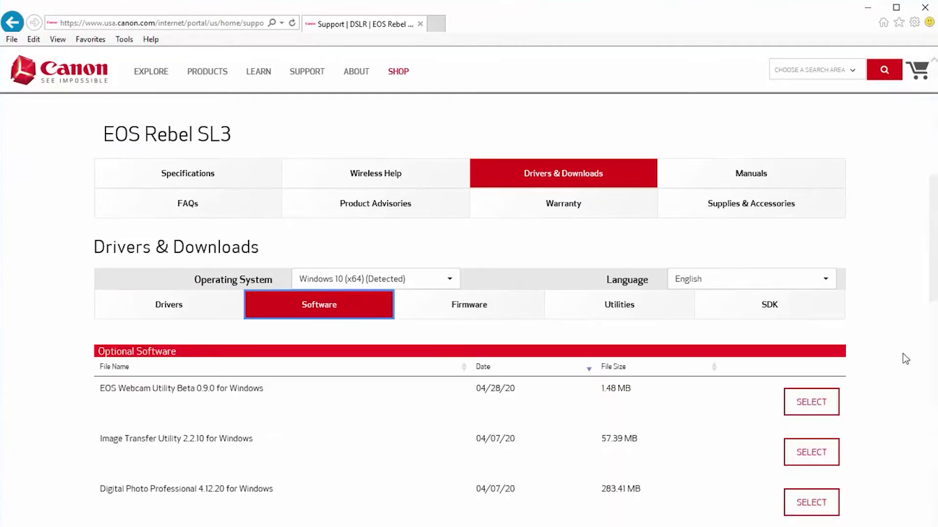
scroll(881, 348, "down", 3)
scroll(880, 347, "down", 3)
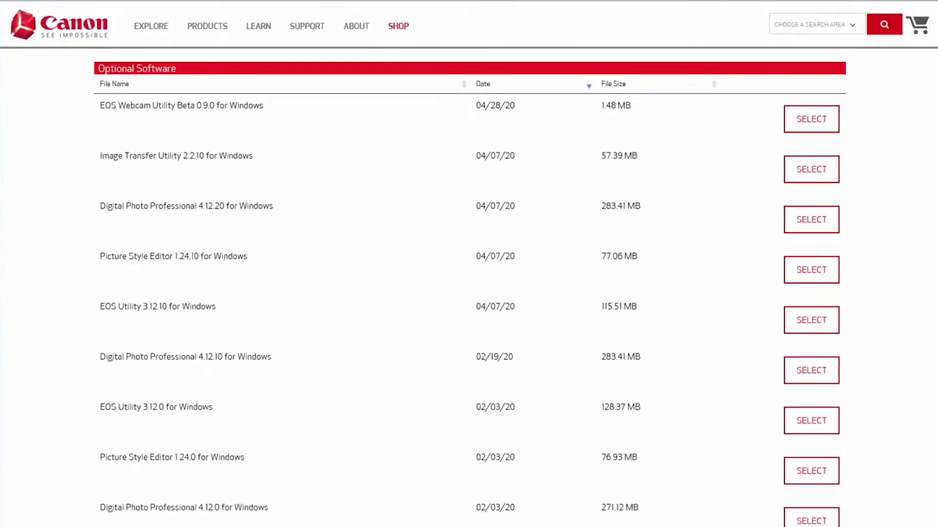
left_click(818, 321)
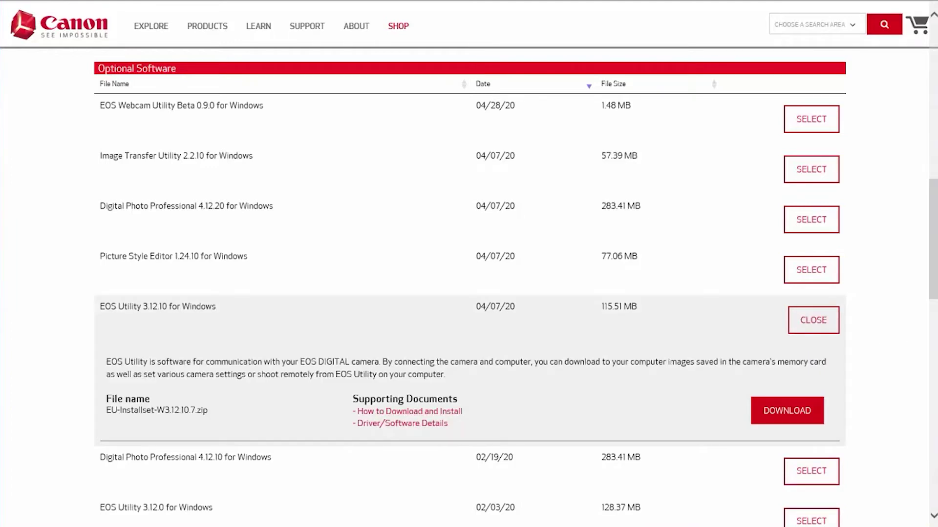
Download and save EU-Installset-W3.12.10.7.zip, dismissing the download location instructions.
left_click(784, 415)
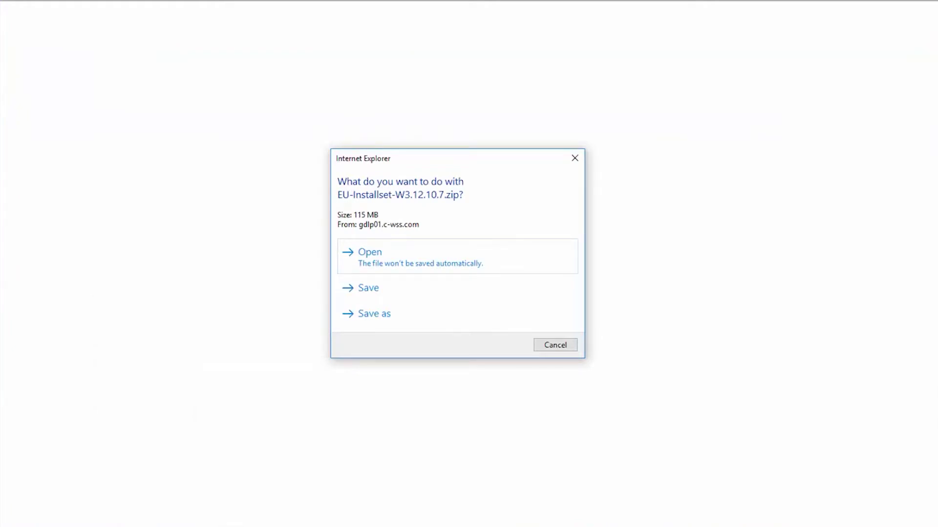
left_click(368, 289)
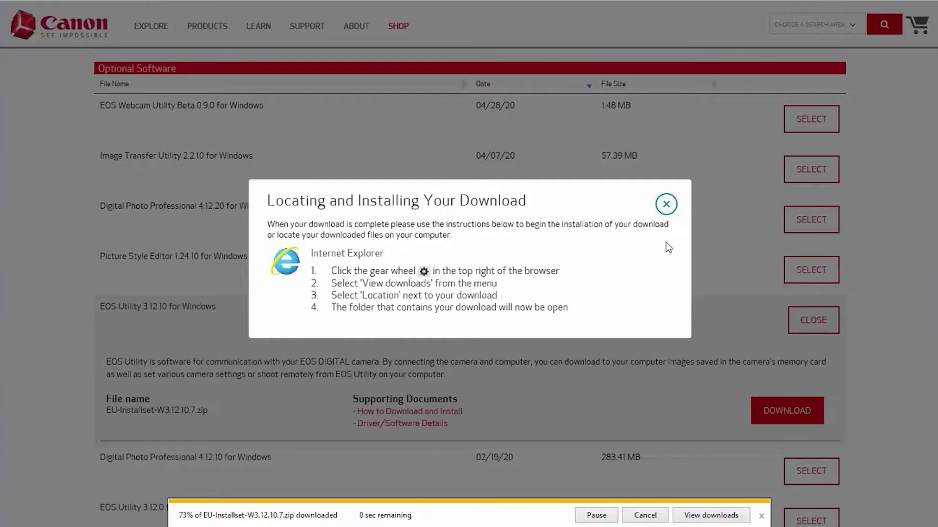
left_click(666, 204)
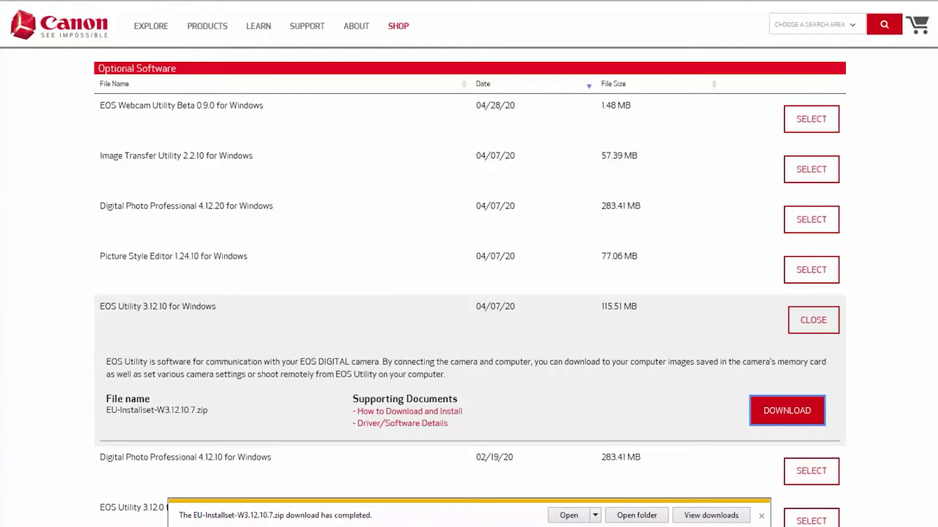
Open the downloaded zip and run euw3.12.10-installer.exe, allowing it to run.
left_click(573, 516)
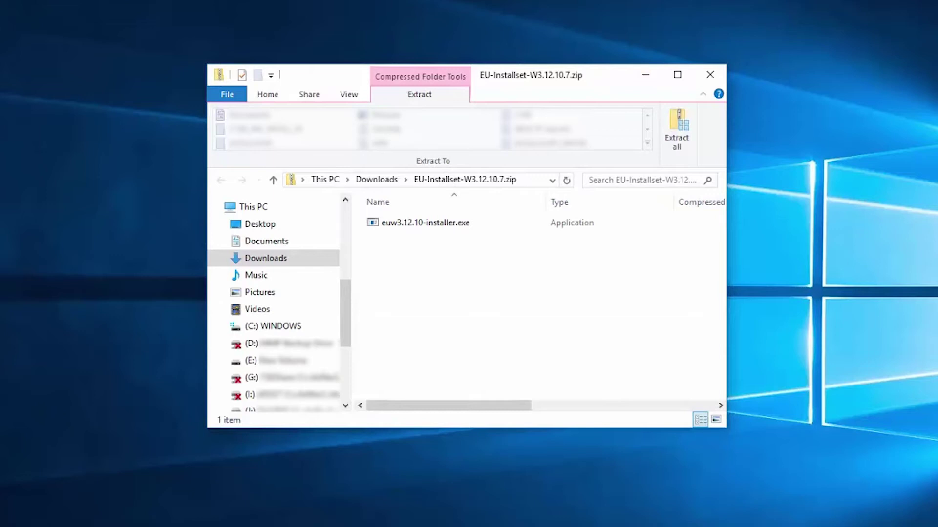
left_click(445, 225)
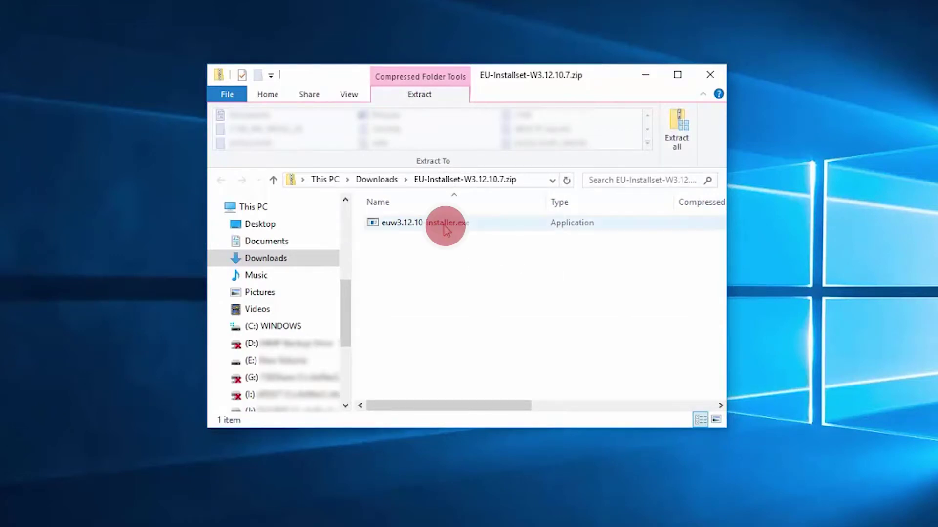
double_click(445, 225)
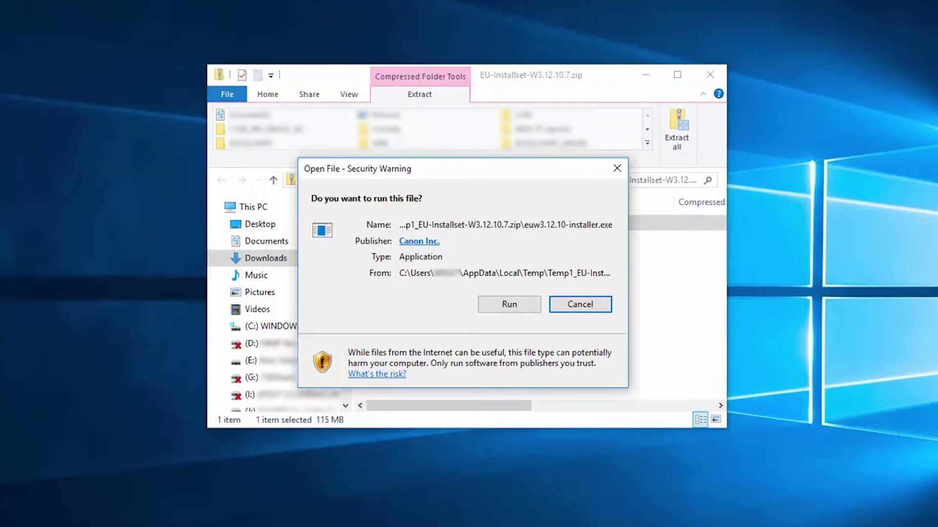
left_click(508, 304)
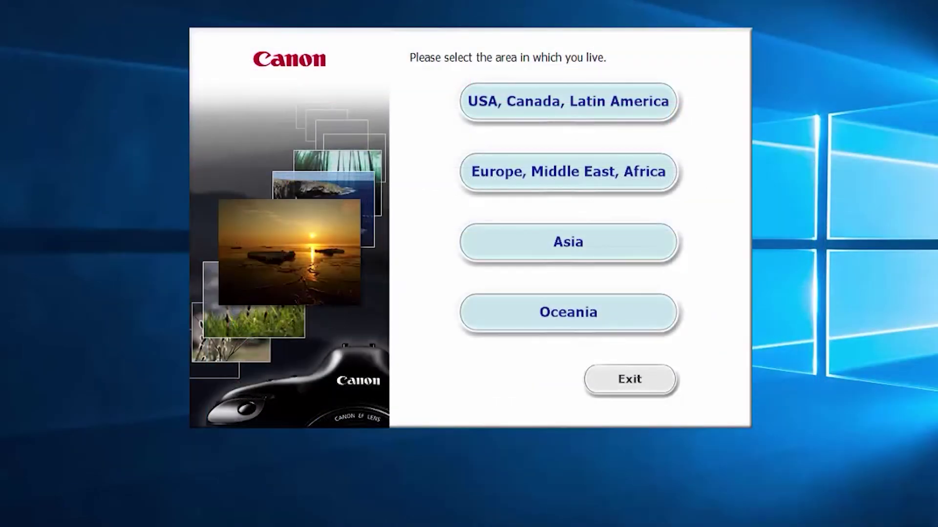
Choose region USA, Canada, Latin America, country United States and language English in the installer.
left_click(561, 101)
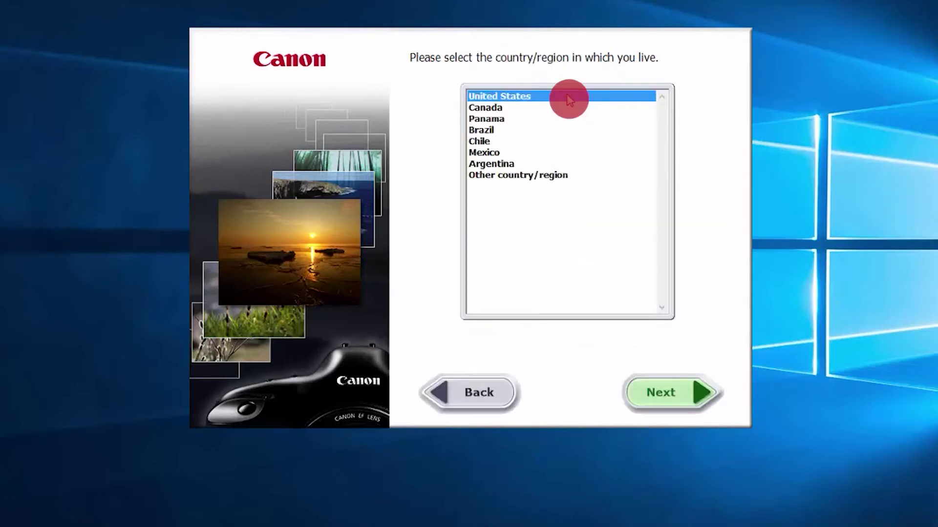
left_click(660, 392)
left_click(670, 392)
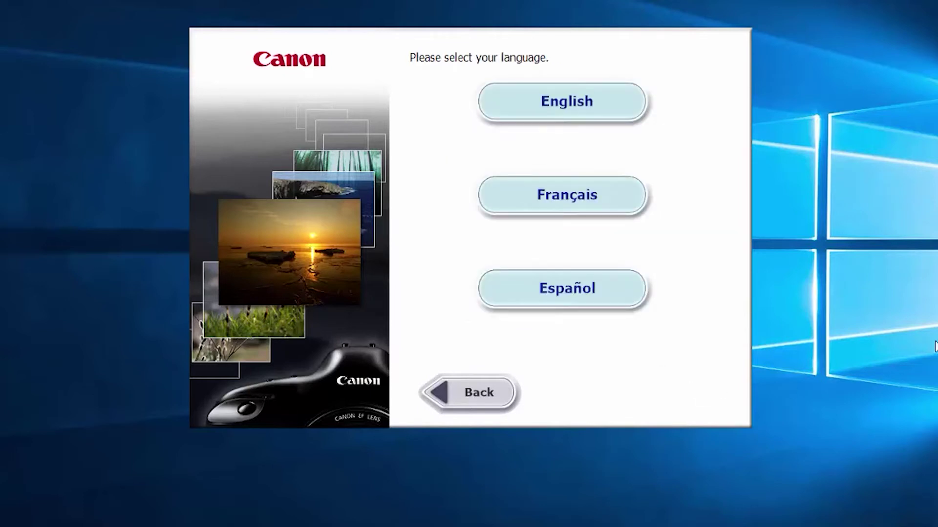
left_click(567, 102)
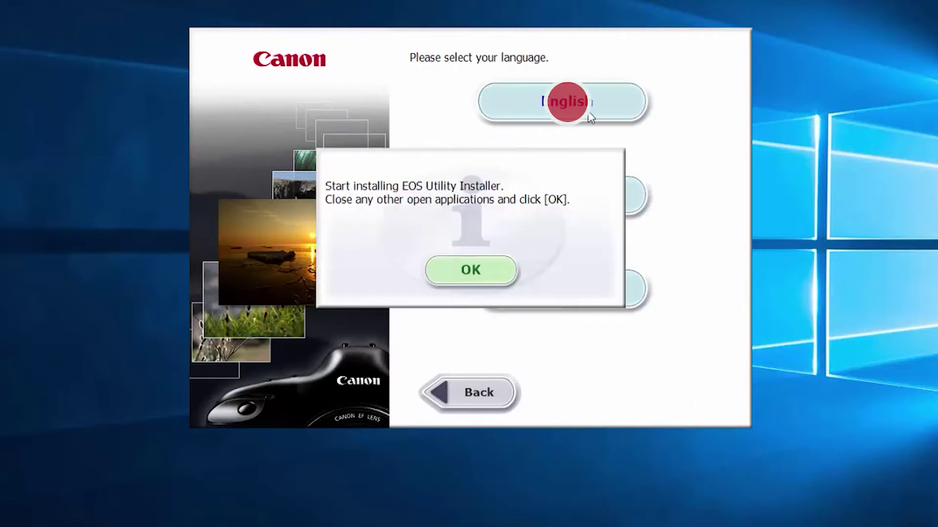
left_click(471, 270)
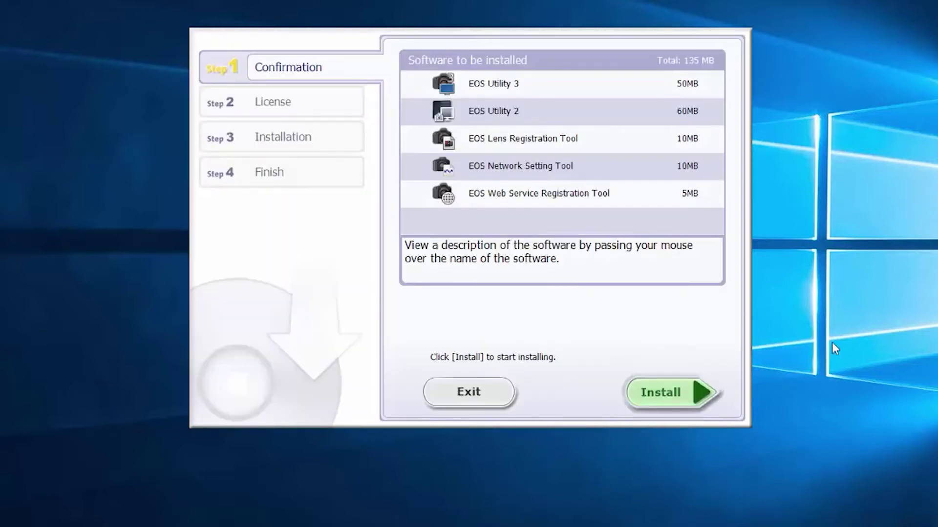
Install EOS Utility 3 and companion tools, accept the licence, and finish the installer.
left_click(665, 392)
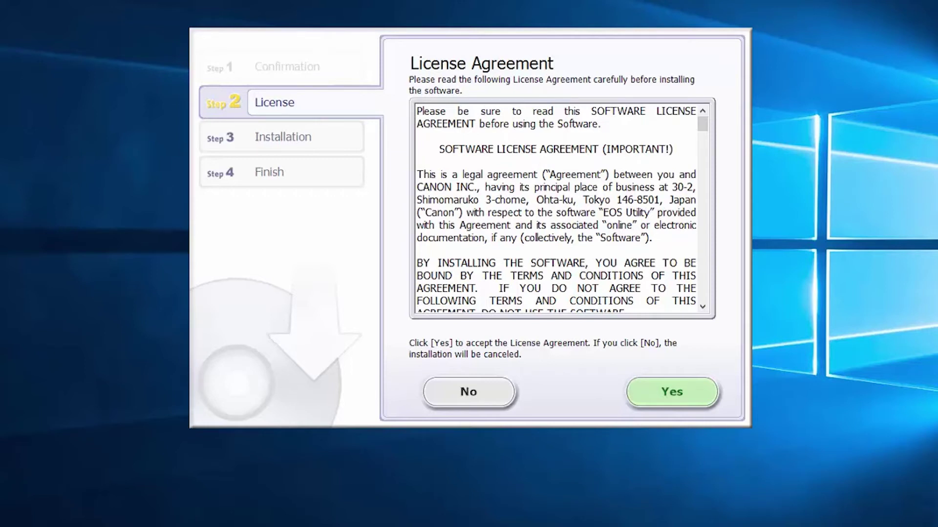
left_click(670, 391)
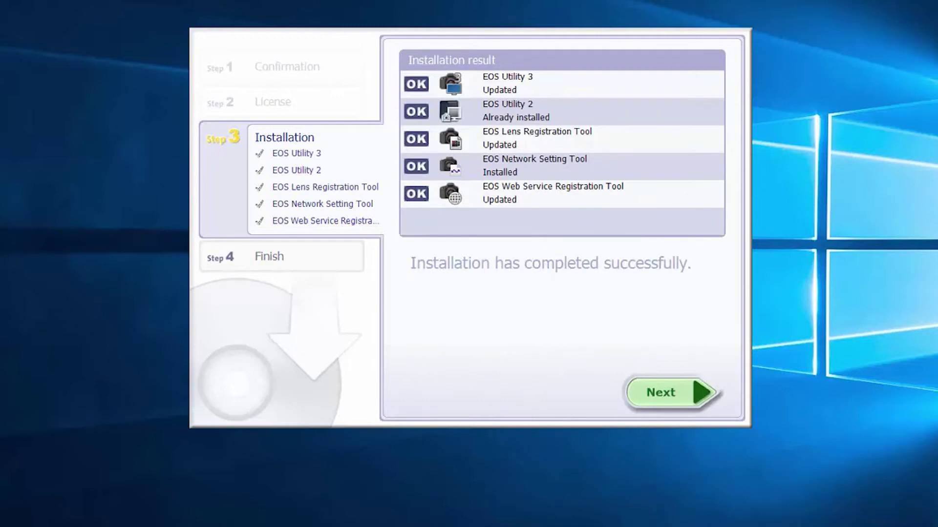
left_click(660, 391)
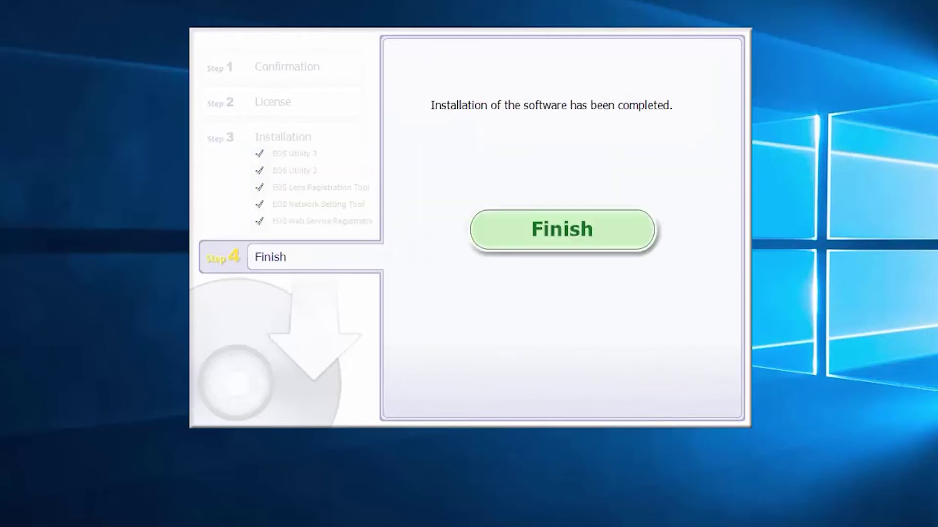
left_click(572, 228)
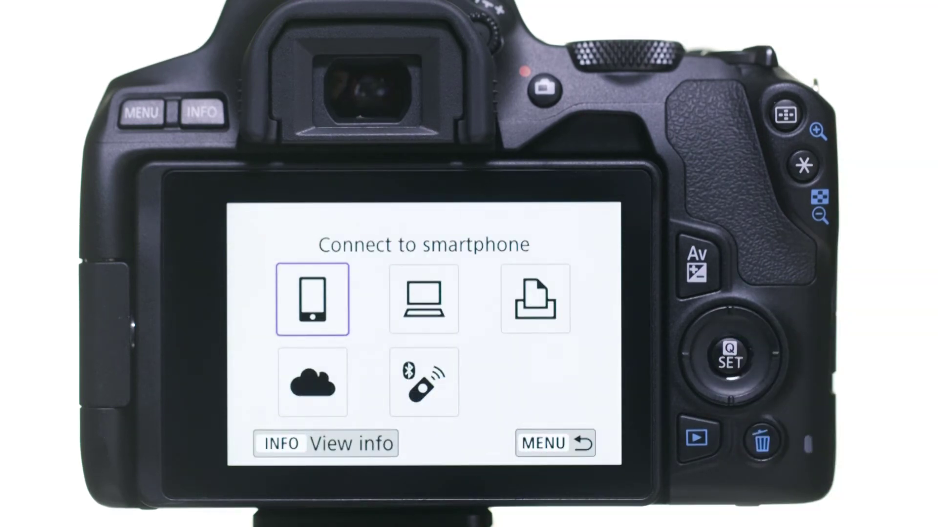
On the camera, choose Remote control (EOS Utility) and add a new device to connect to.
key("Right")
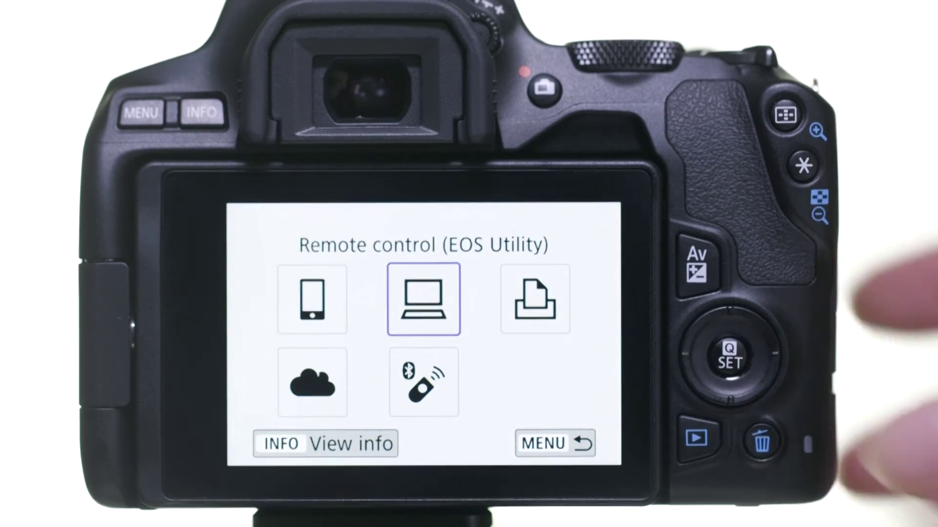
key("Return")
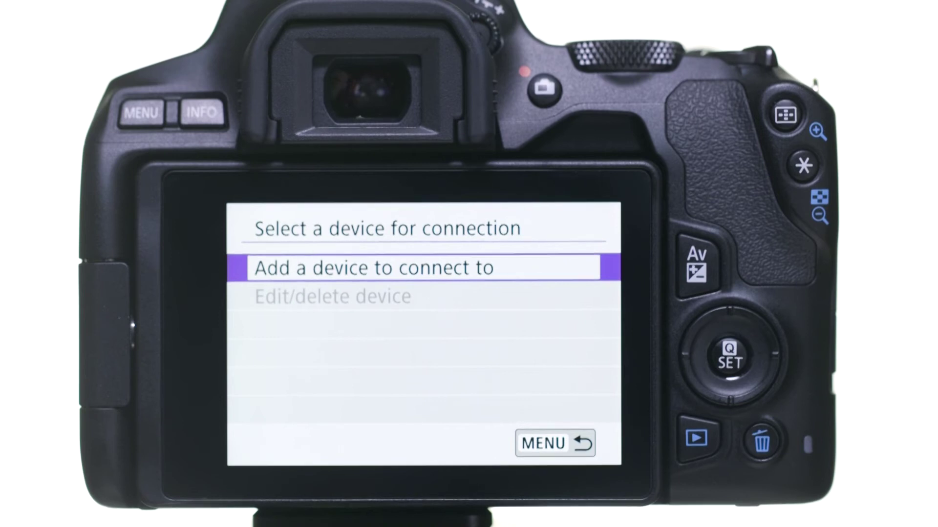
key("Return")
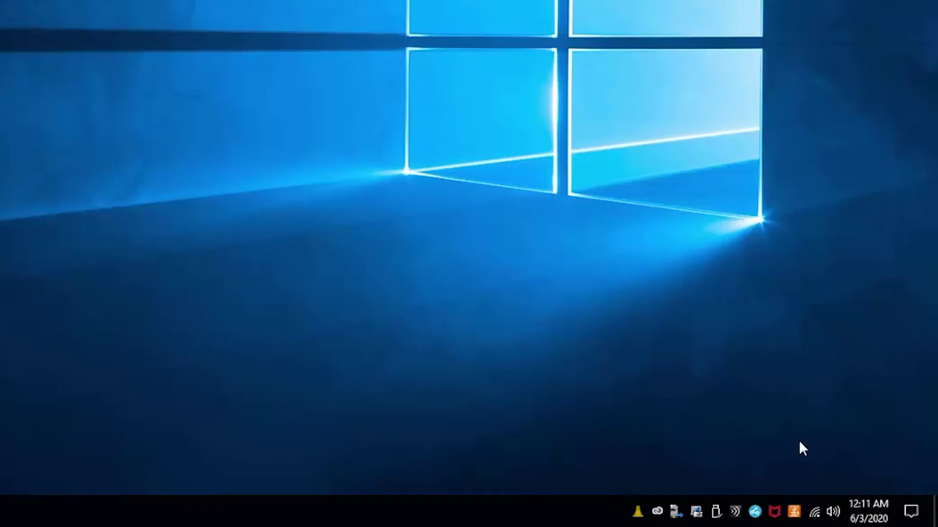
left_click(814, 511)
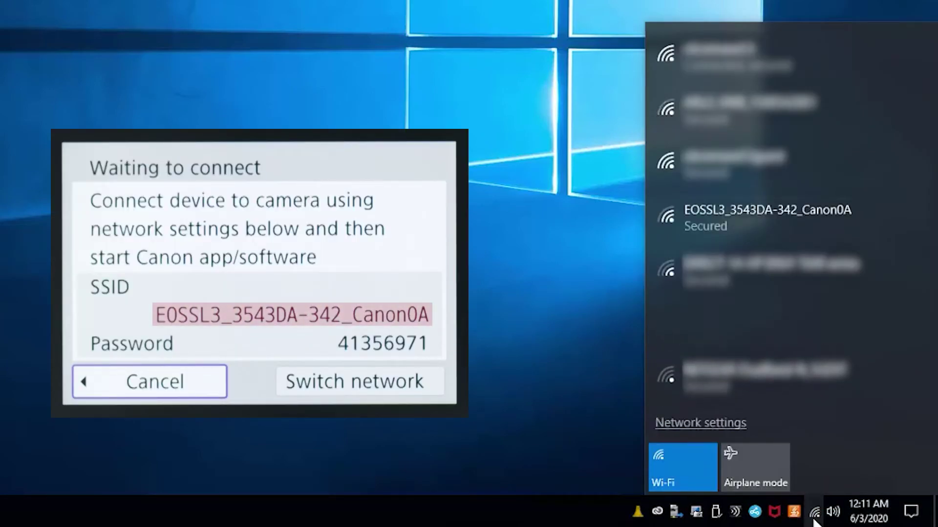
Join the camera's Wi-Fi network with automatic connection off, entering the camera's security key.
left_click(864, 225)
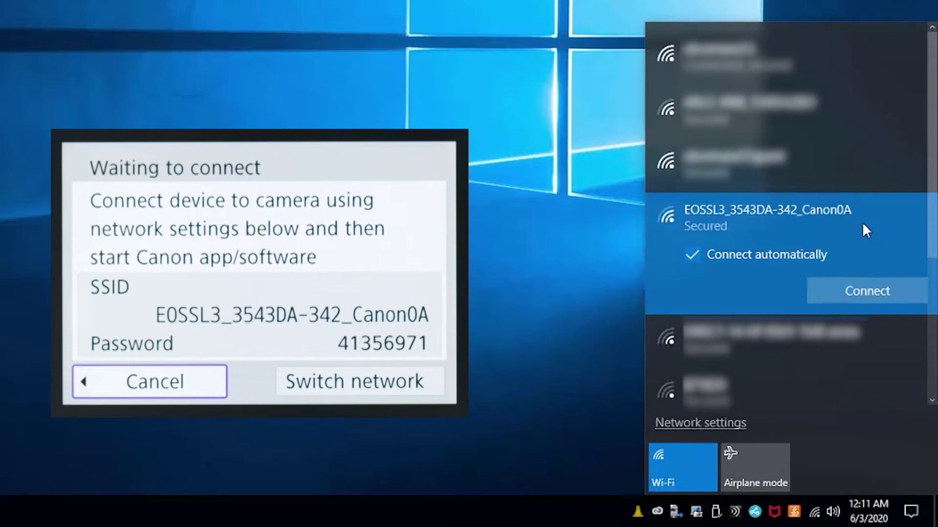
left_click(692, 255)
left_click(862, 291)
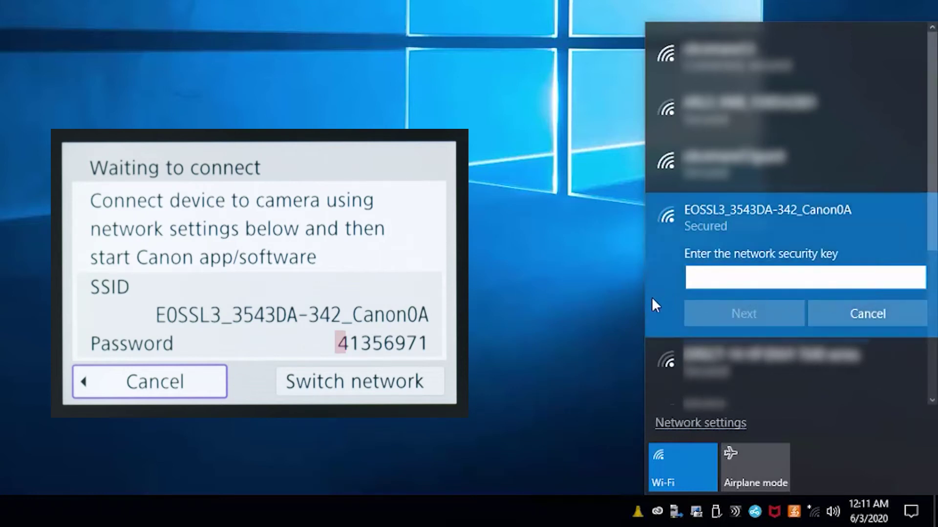
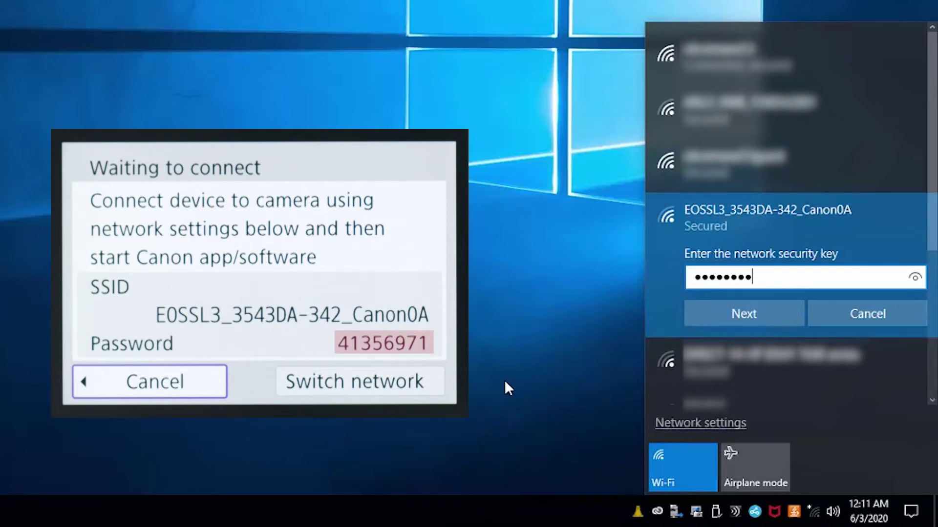
left_click(738, 315)
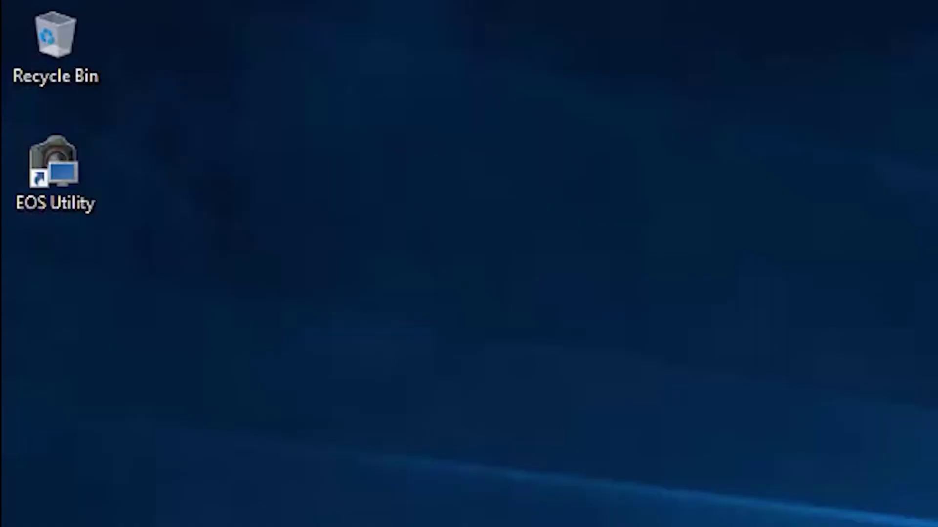
Launch EOS Utility, start Pairing over Wi-Fi/LAN, and allow the Windows Firewall changes.
left_click(55, 173)
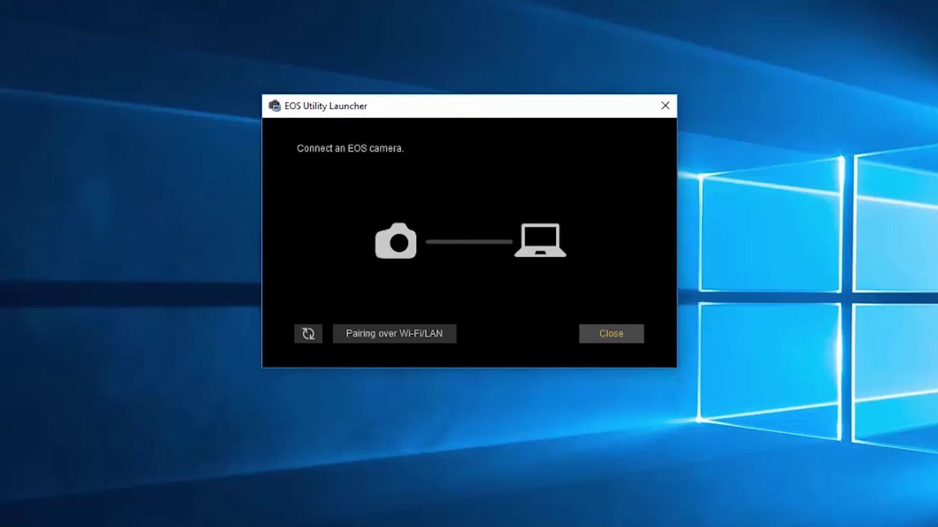
left_click(398, 334)
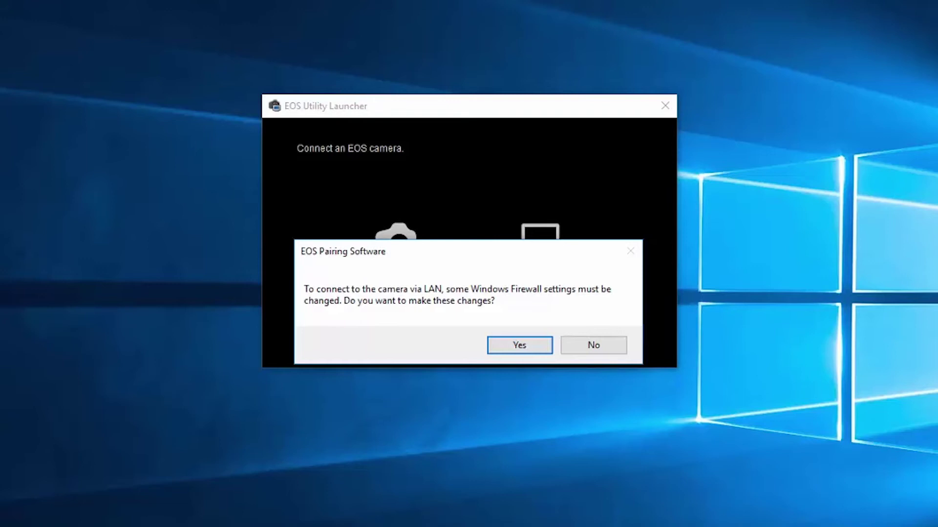
left_click(520, 345)
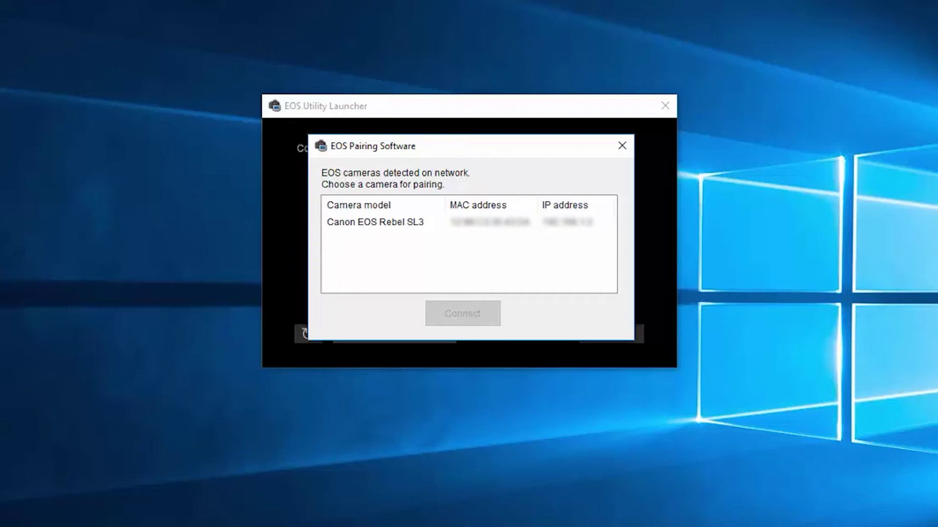
Select Canon EOS Rebel SL3 in the pairing list and connect to it.
left_click(502, 225)
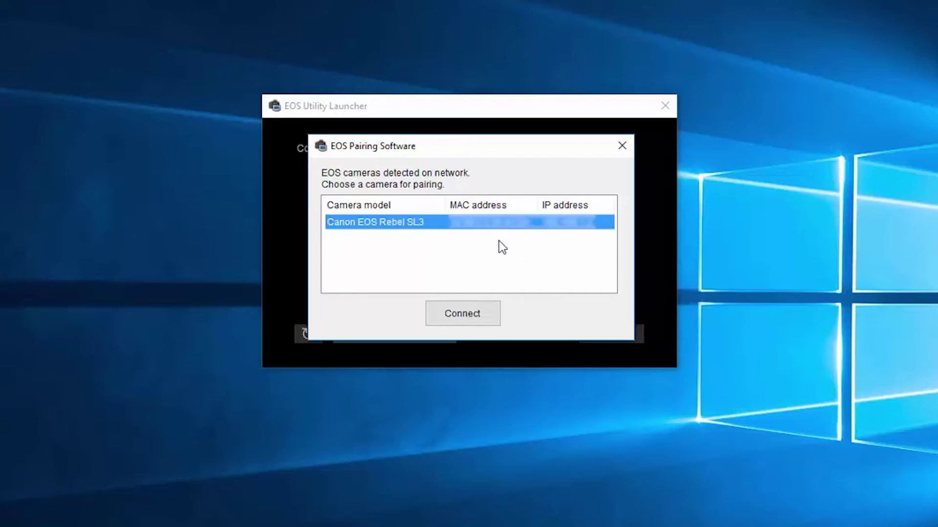
left_click(462, 313)
left_click(462, 313)
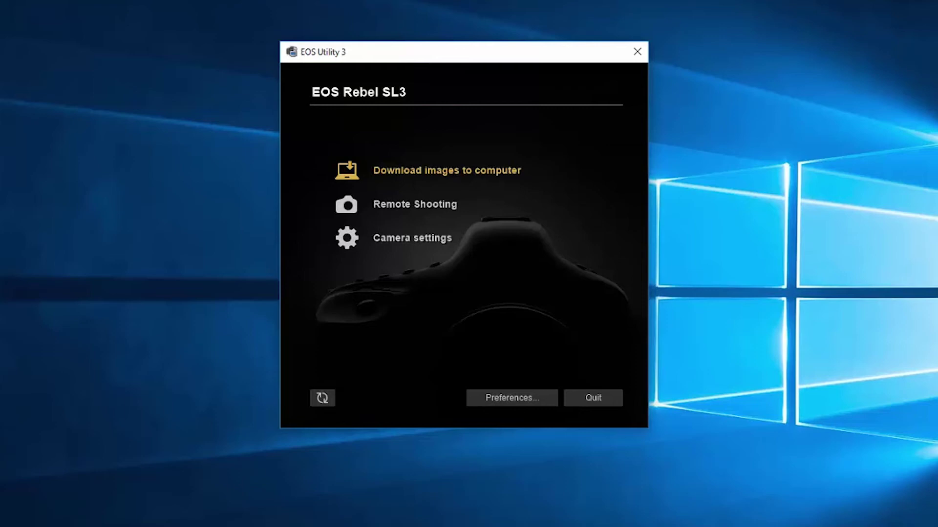
In Preferences, set the download destination folder to Pictures with shooting-date subfolders.
left_click(507, 395)
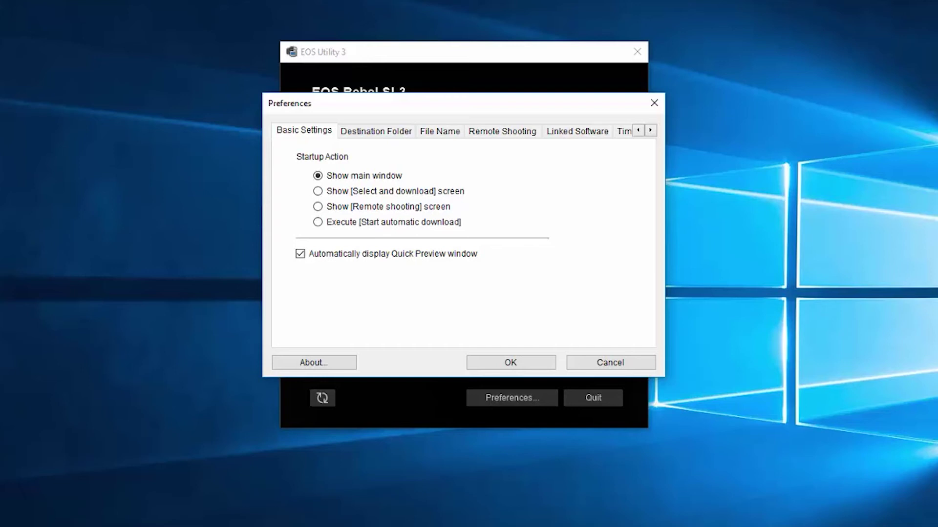
left_click(375, 129)
left_click(375, 128)
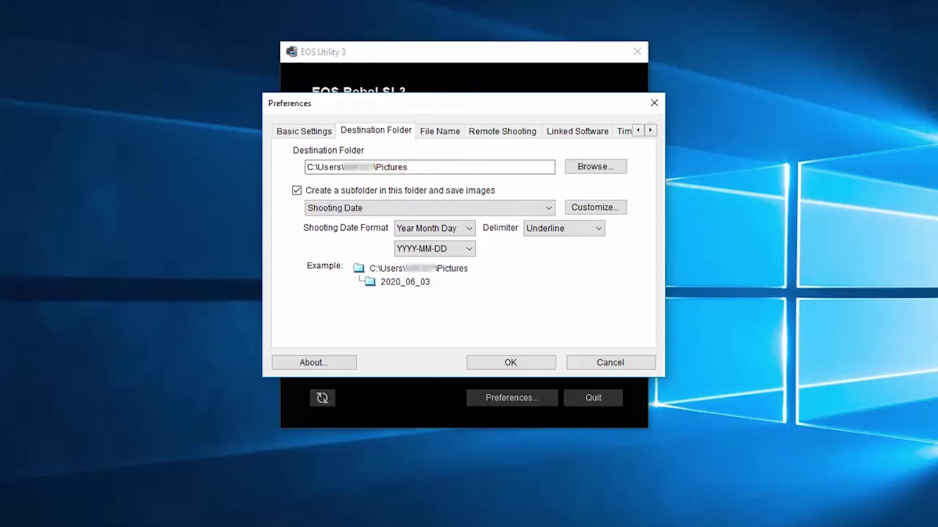
left_click(595, 167)
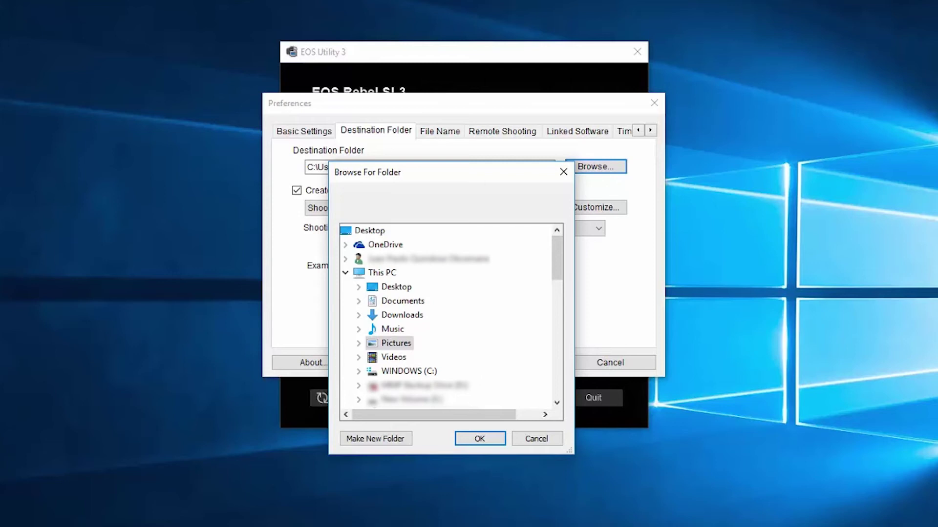
left_click(479, 438)
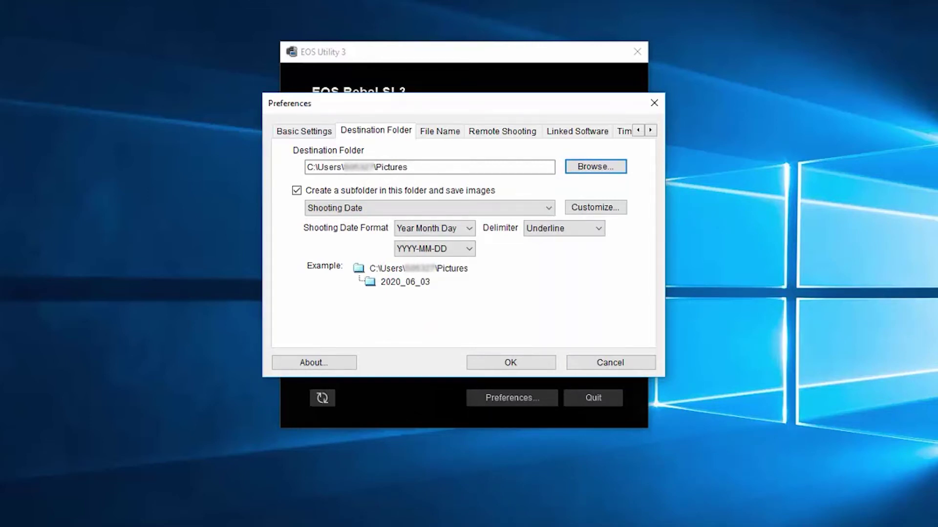
left_click(511, 361)
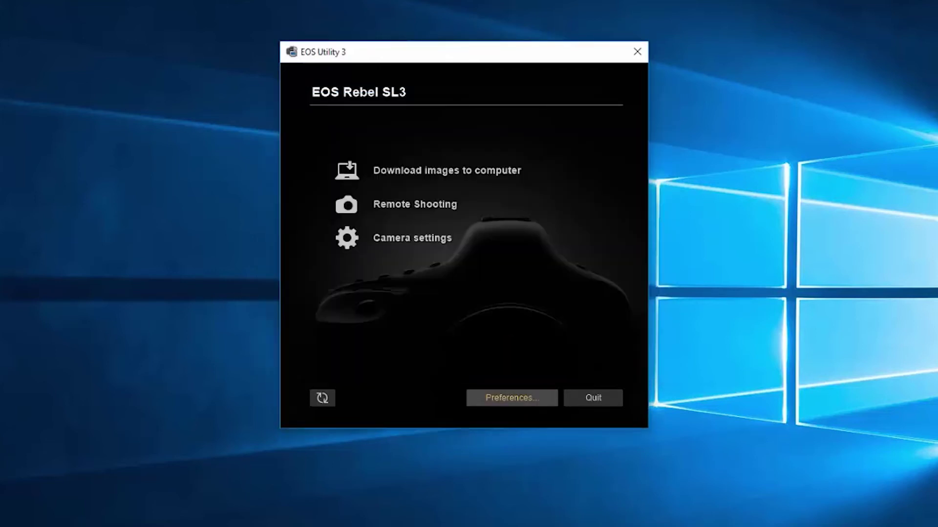
On the download-to-computer screen, set automatic download to take only images not yet downloaded.
left_click(422, 170)
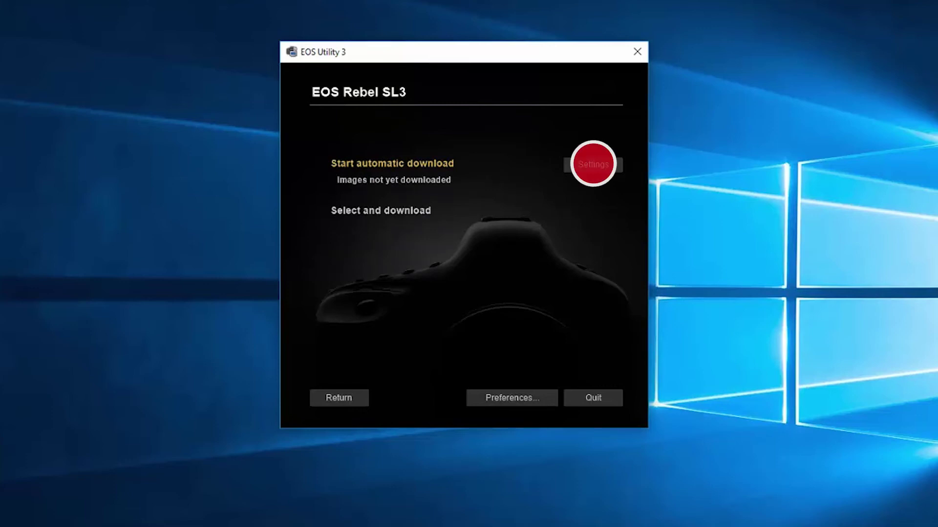
left_click(593, 164)
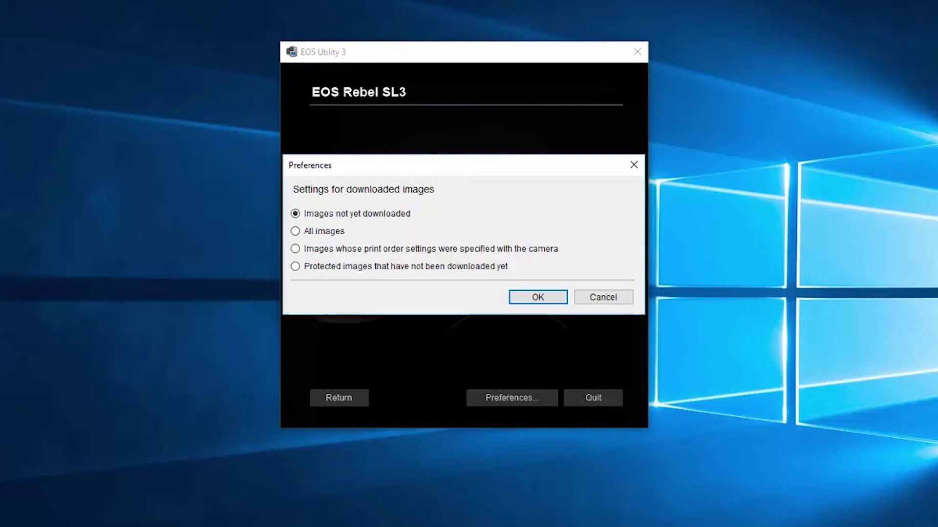
left_click(537, 298)
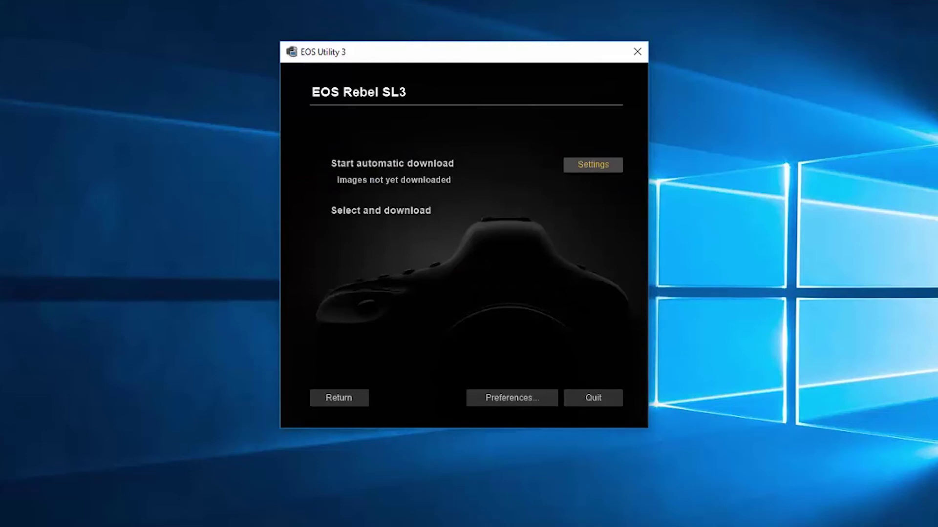
left_click(377, 209)
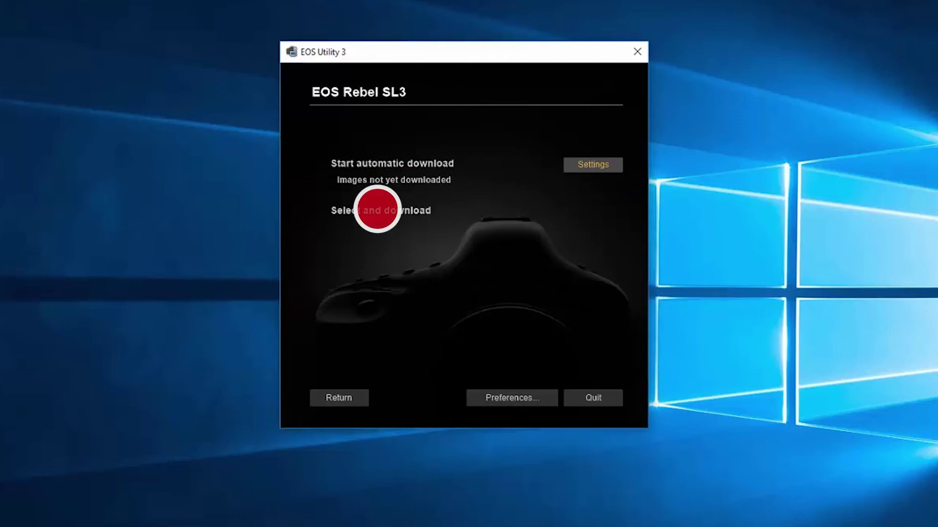
Select images 100-0517 and 100-0505 and download them to the Pictures 2020_06_03 subfolder.
left_click(376, 209)
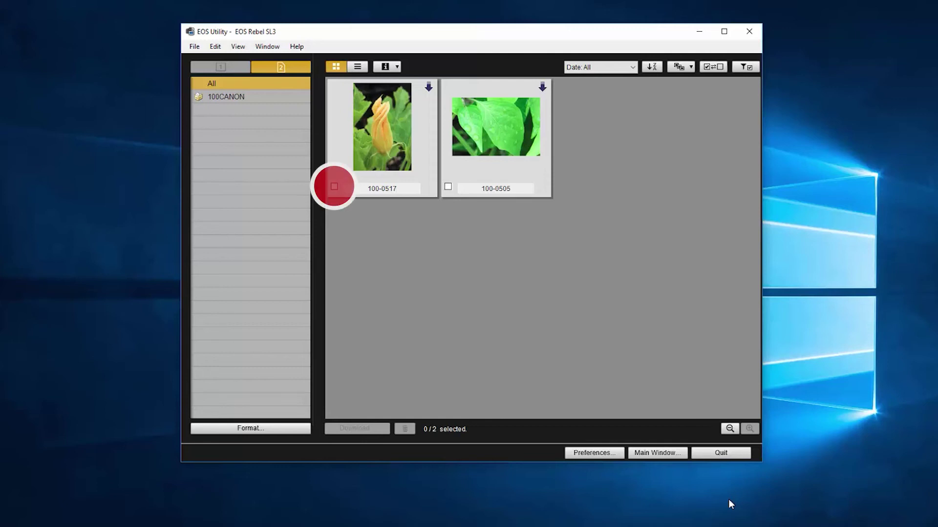
left_click(334, 187)
left_click(448, 186)
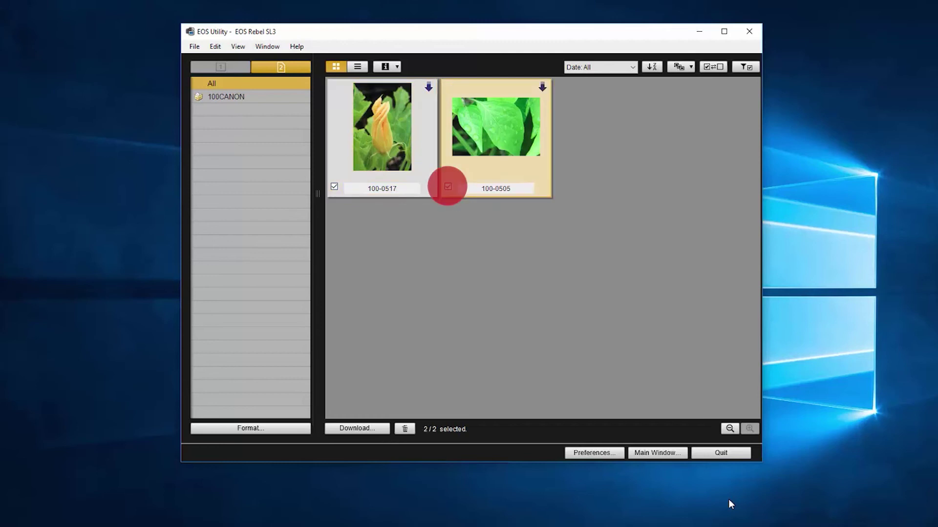
left_click(357, 429)
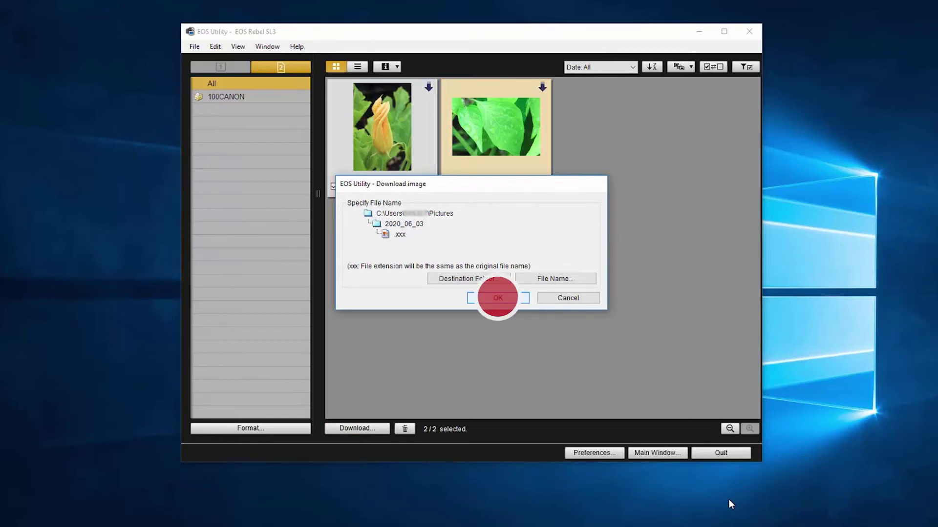
key("Return")
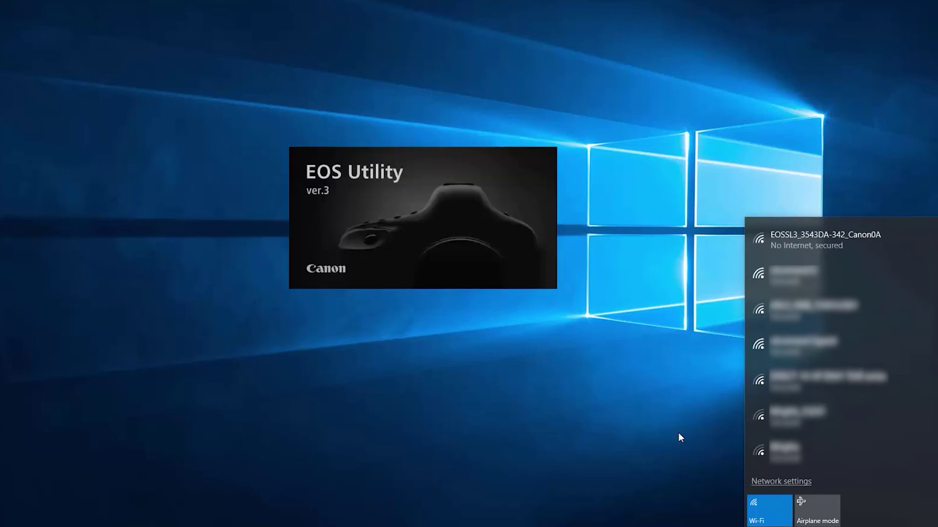
Set the camera's Wi-Fi network to connect automatically and join it.
left_click(679, 433)
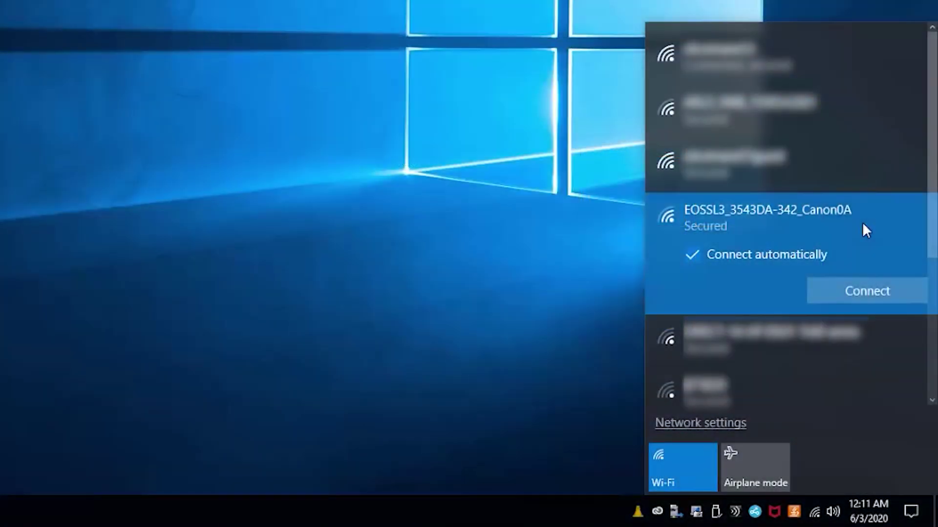
left_click(692, 254)
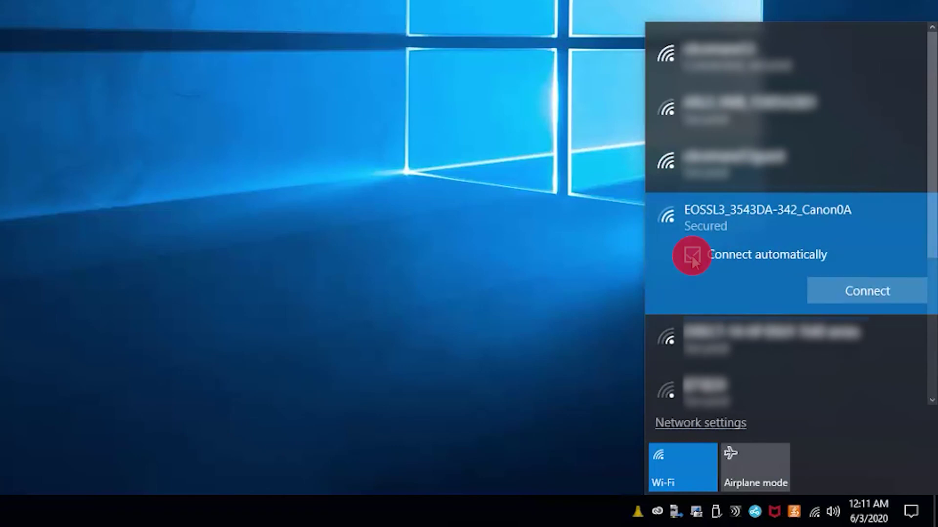
left_click(864, 293)
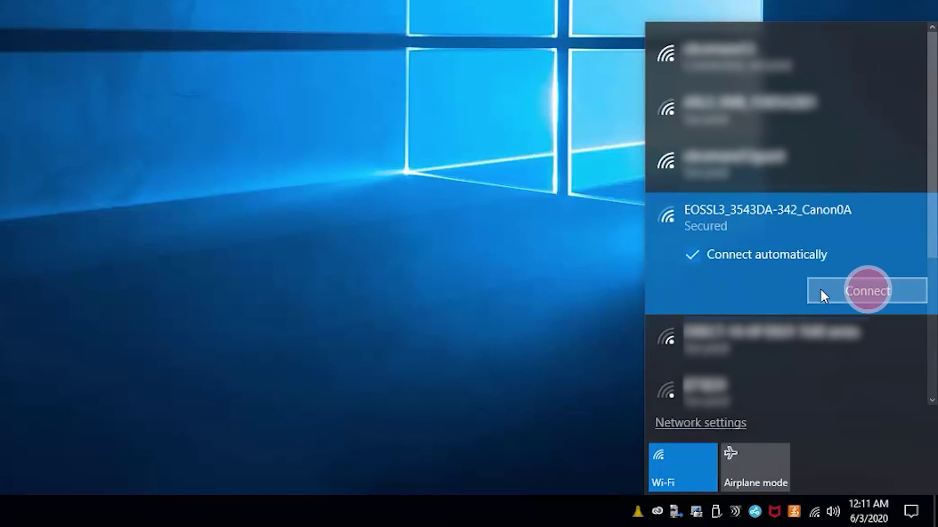